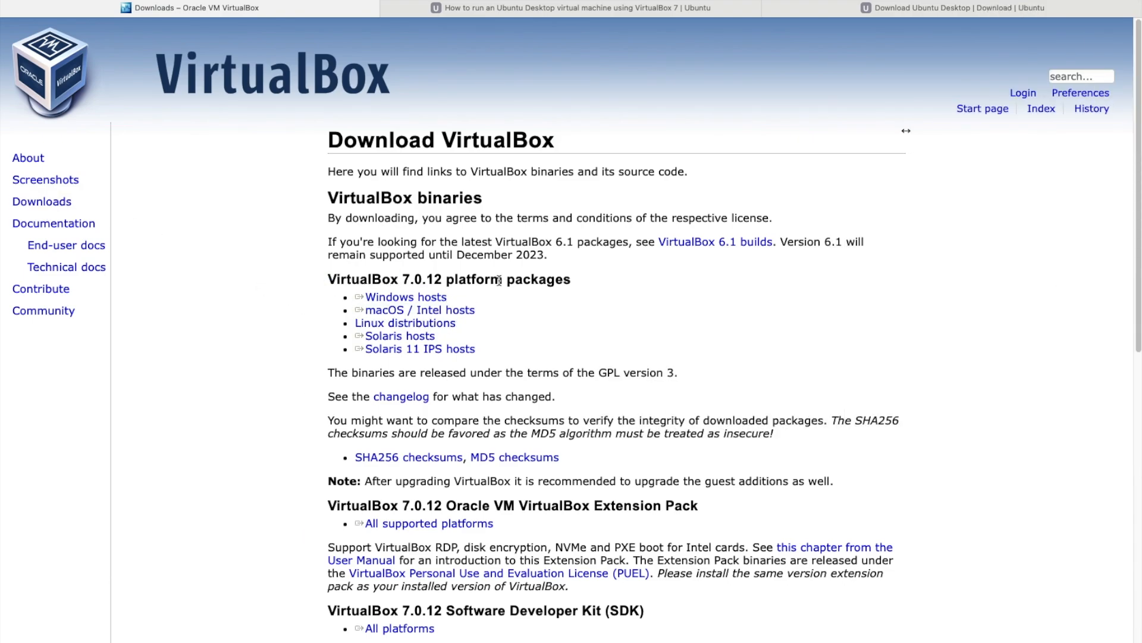
- Highlight the VirtualBox 7.0.12 platform packages heading on the downloads page
left_click_drag(572, 279, 328, 279)
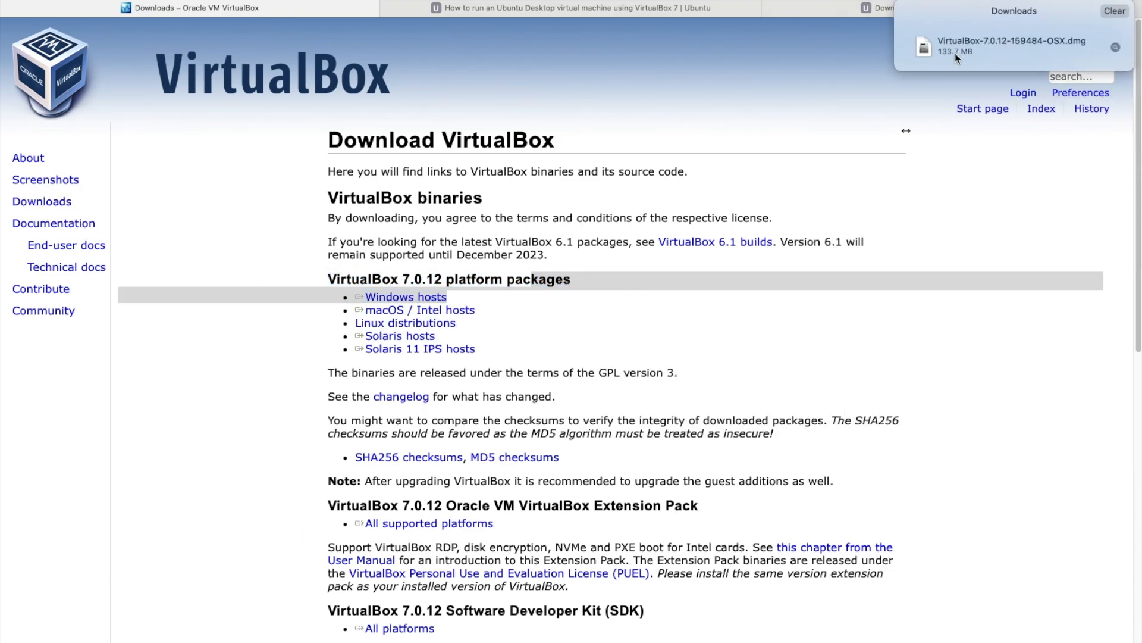
- Open the VirtualBox disk image and start the package installer for all users
double_click(973, 48)
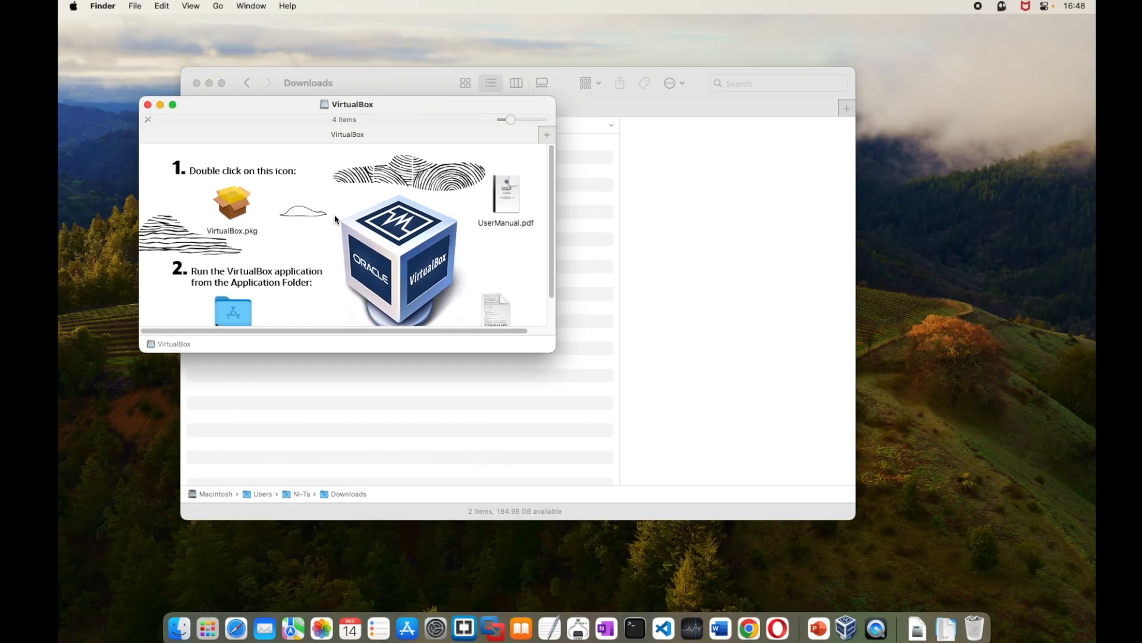
double_click(240, 227)
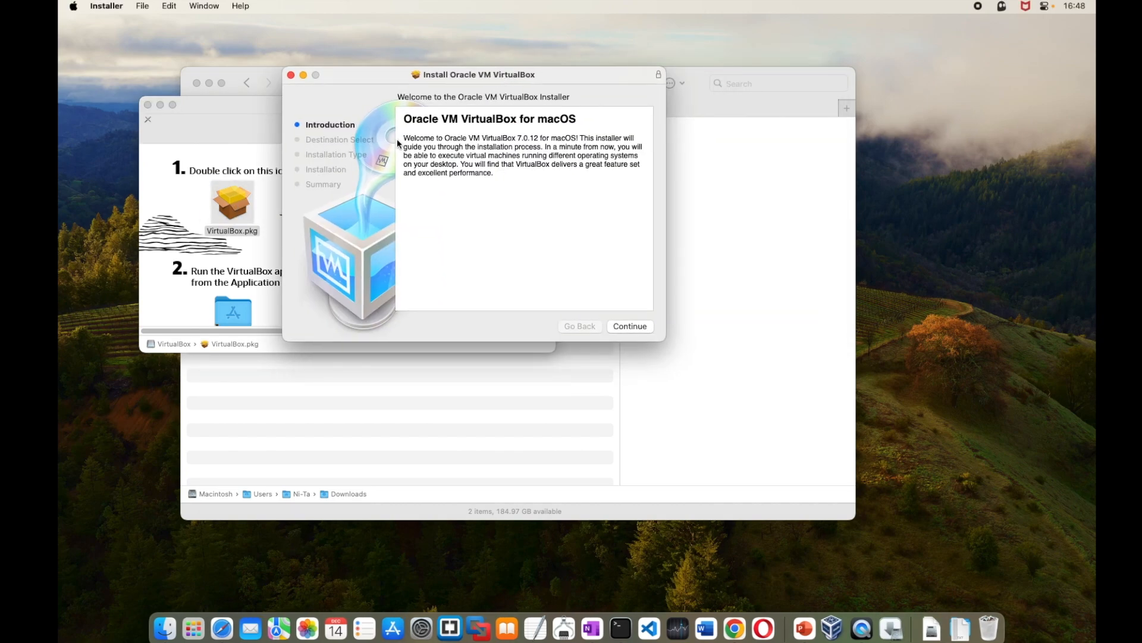
left_click(629, 326)
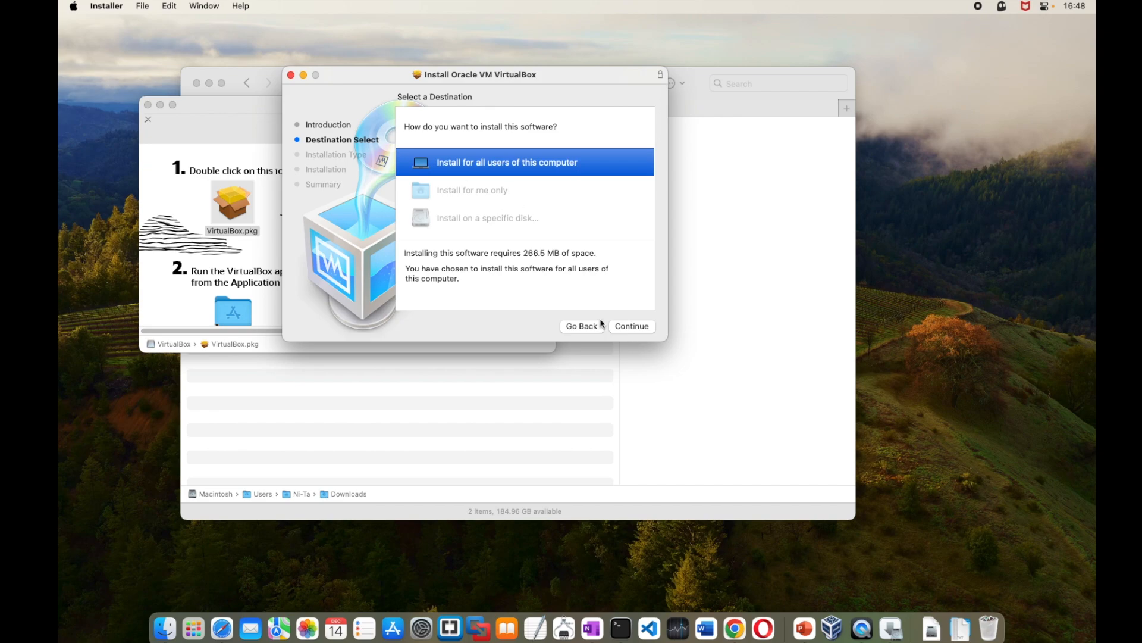
left_click(616, 326)
- Run the standard install with the admin password, then move the installer to the Bin
left_click(634, 326)
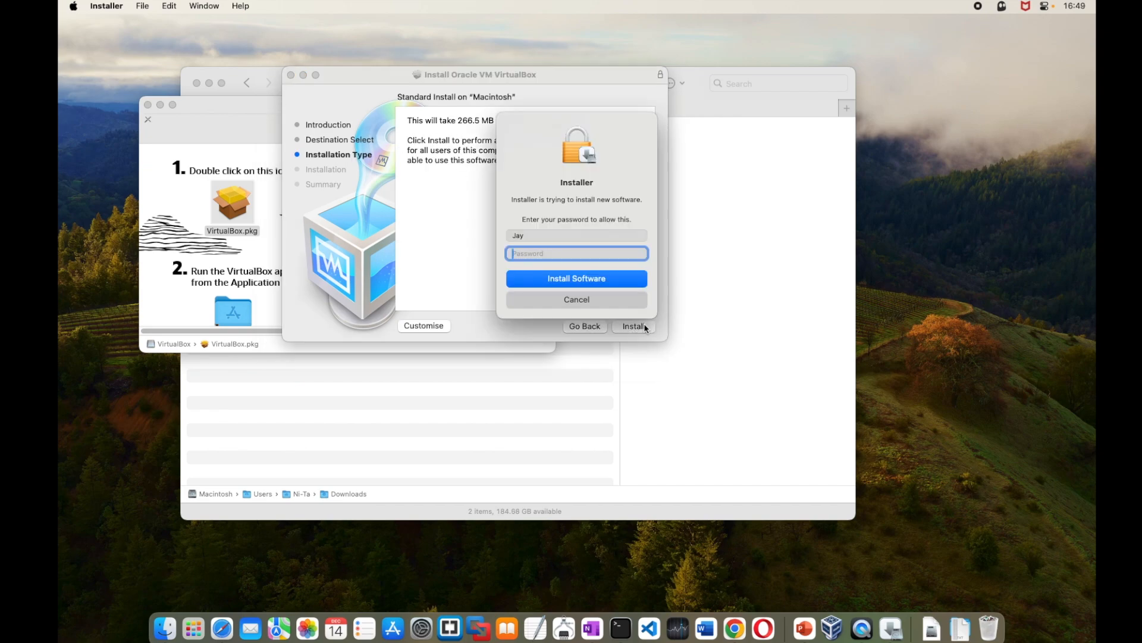
type("••••••••••")
key("Return")
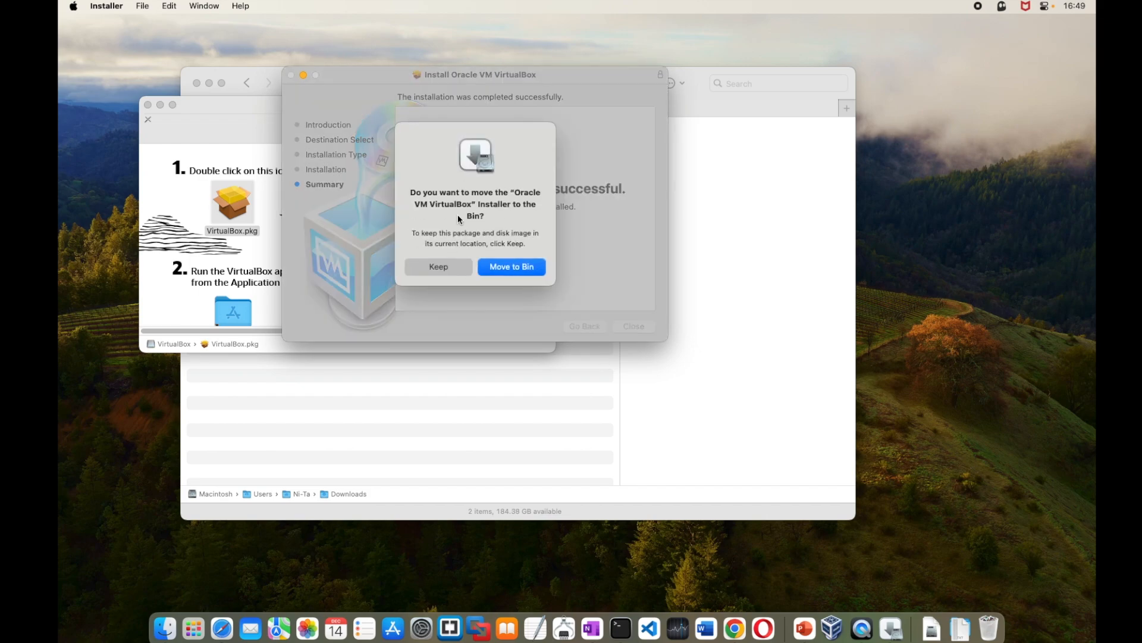
left_click(505, 267)
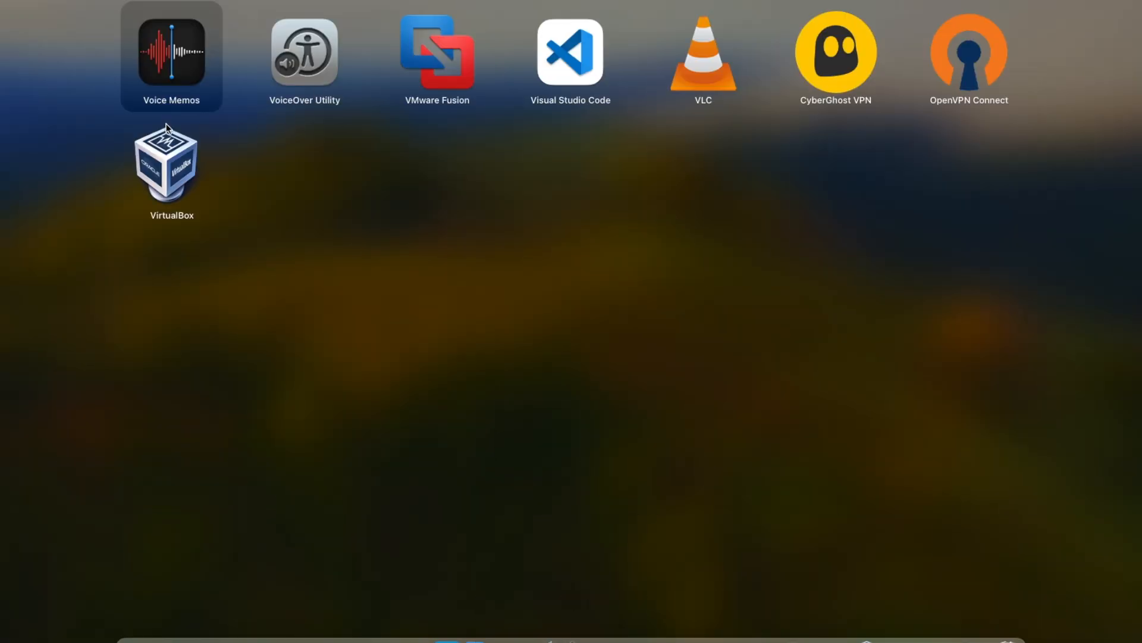
- Launch VirtualBox, then start and stop the Ubuntu 22.04.3 desktop ISO download in Safari
left_click(165, 146)
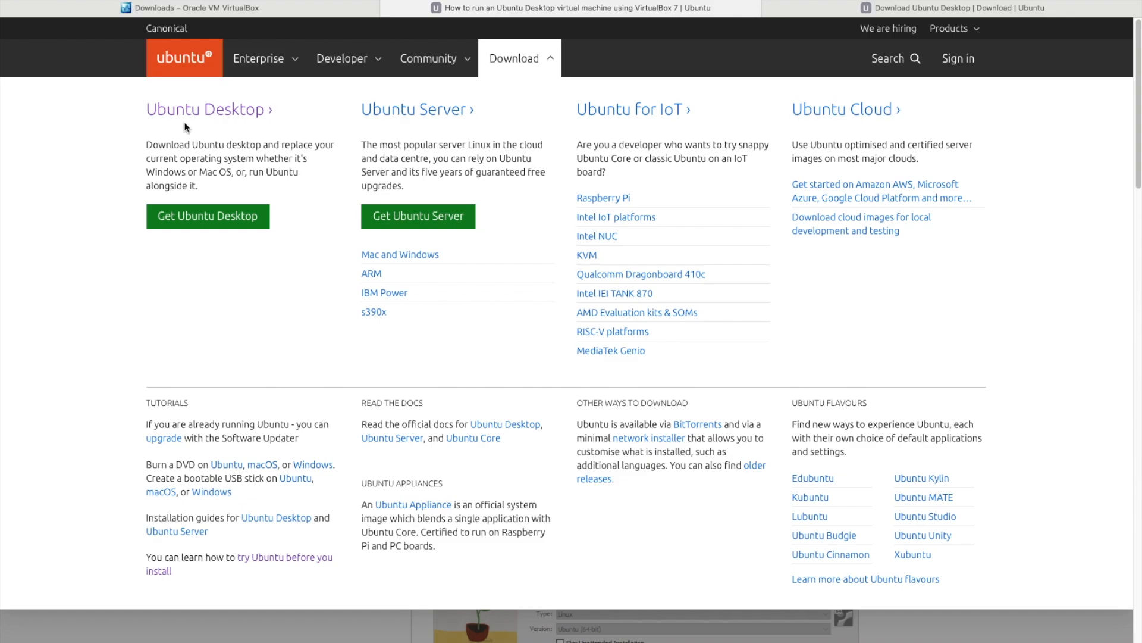
left_click(219, 224)
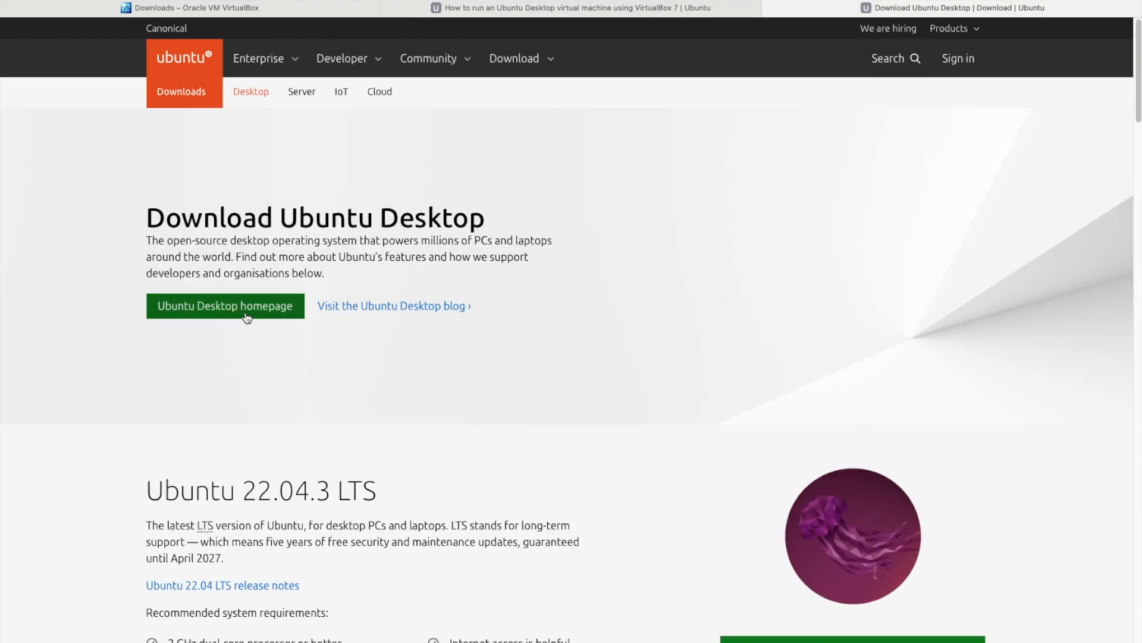
left_click(811, 640)
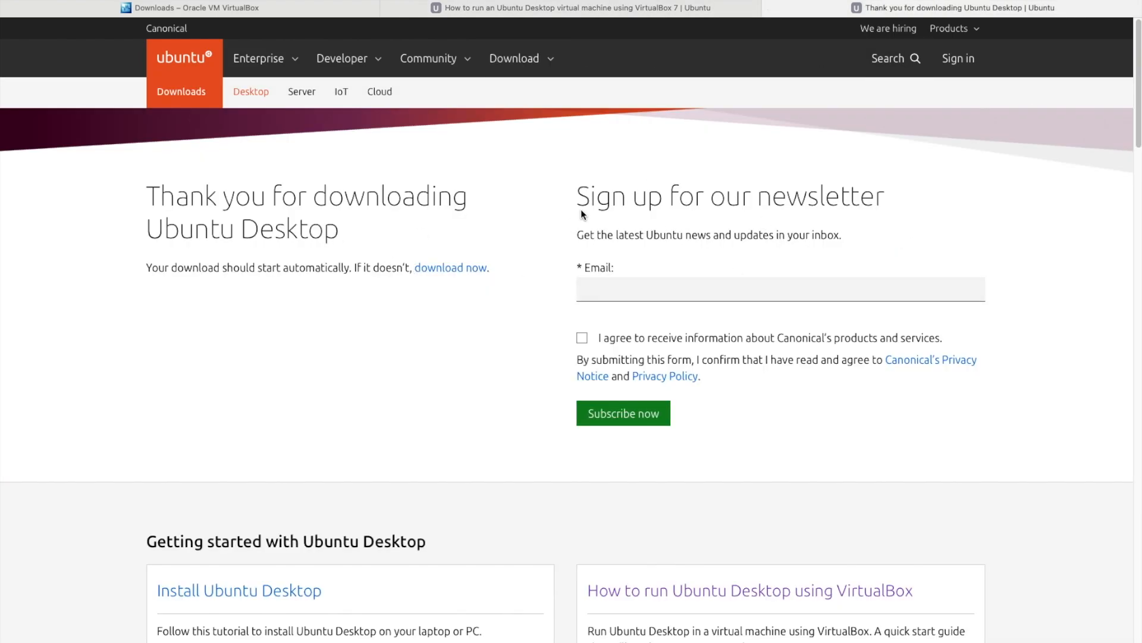
left_click(1065, 1)
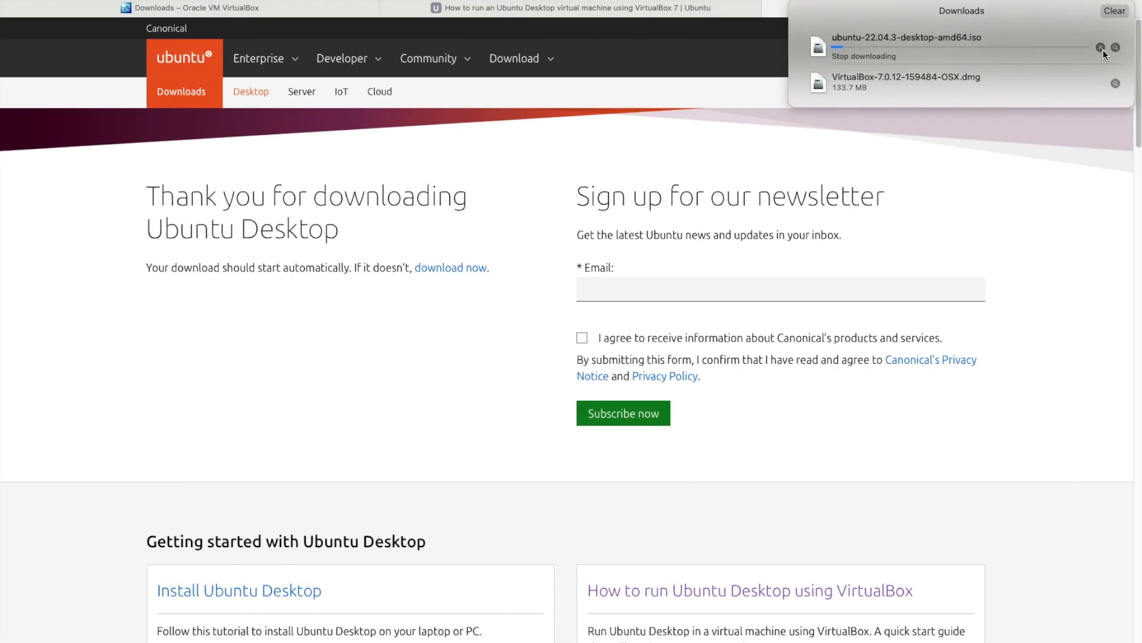
left_click(1102, 48)
- Select the downloaded Ubuntu ISO in the Downloads folder and close that window
left_click(658, 166)
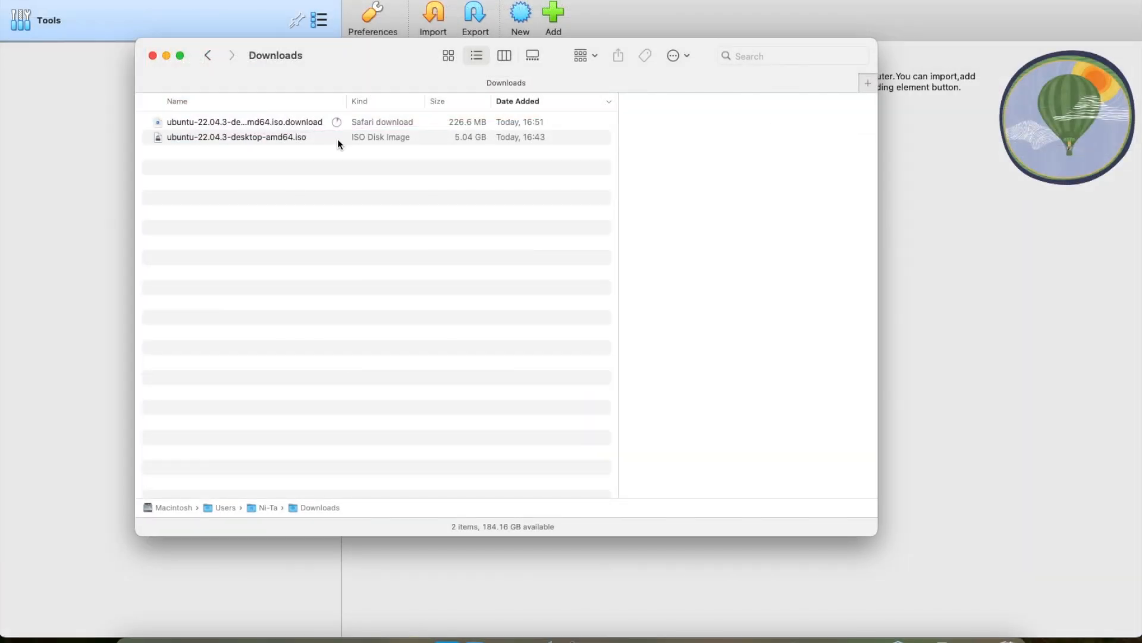
left_click(346, 138)
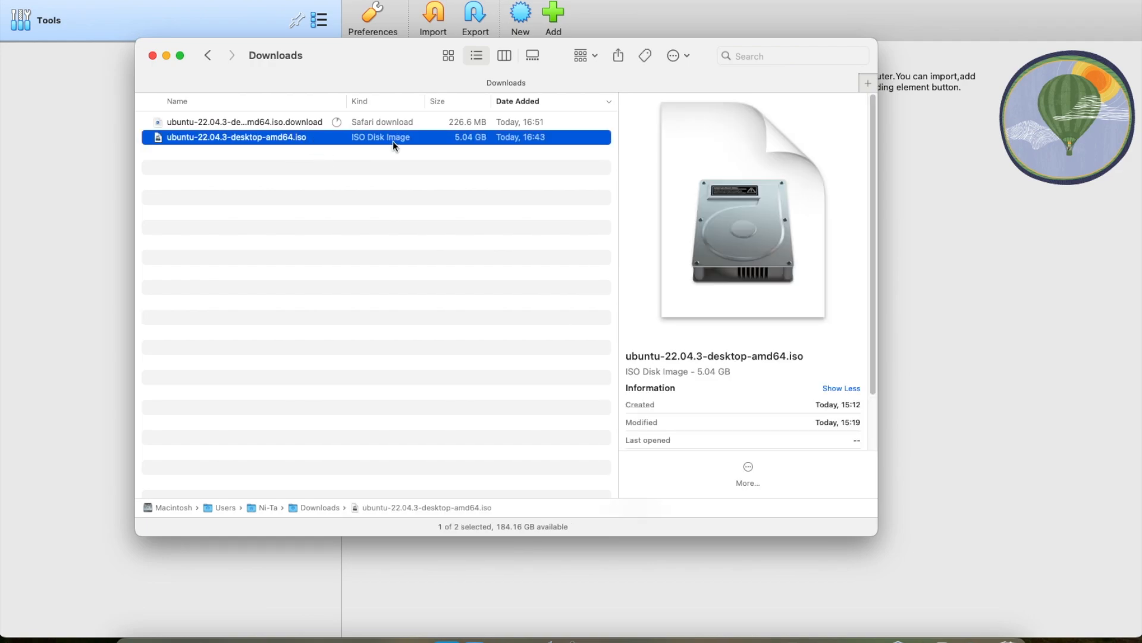
left_click(166, 55)
- Start a new virtual machine named First_Ubuntu
left_click(520, 18)
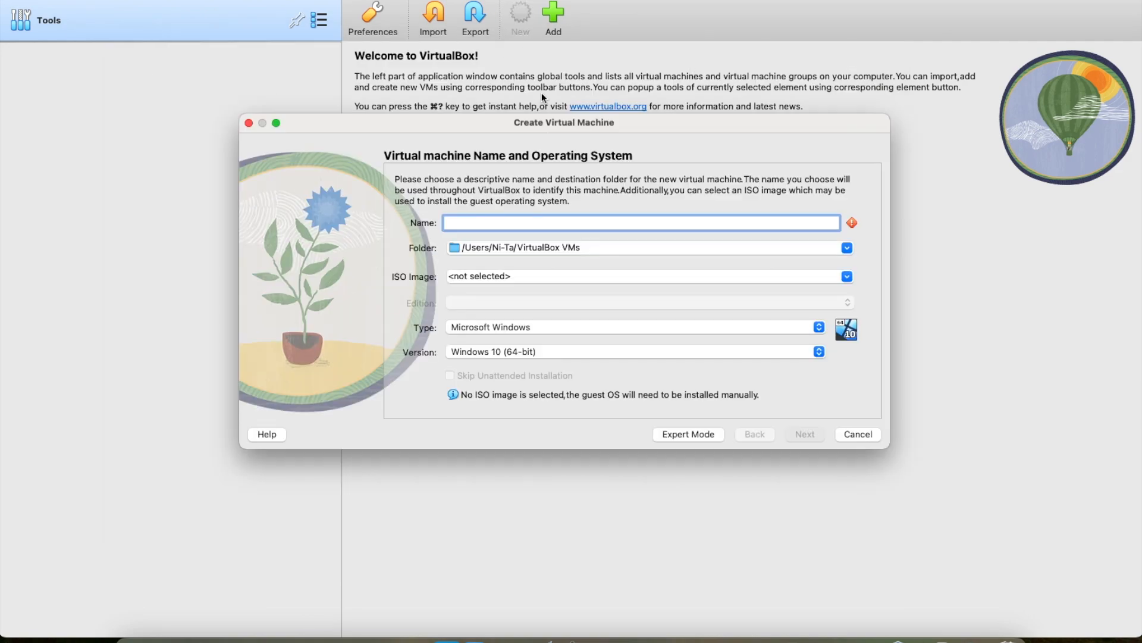
type("Ubuntu")
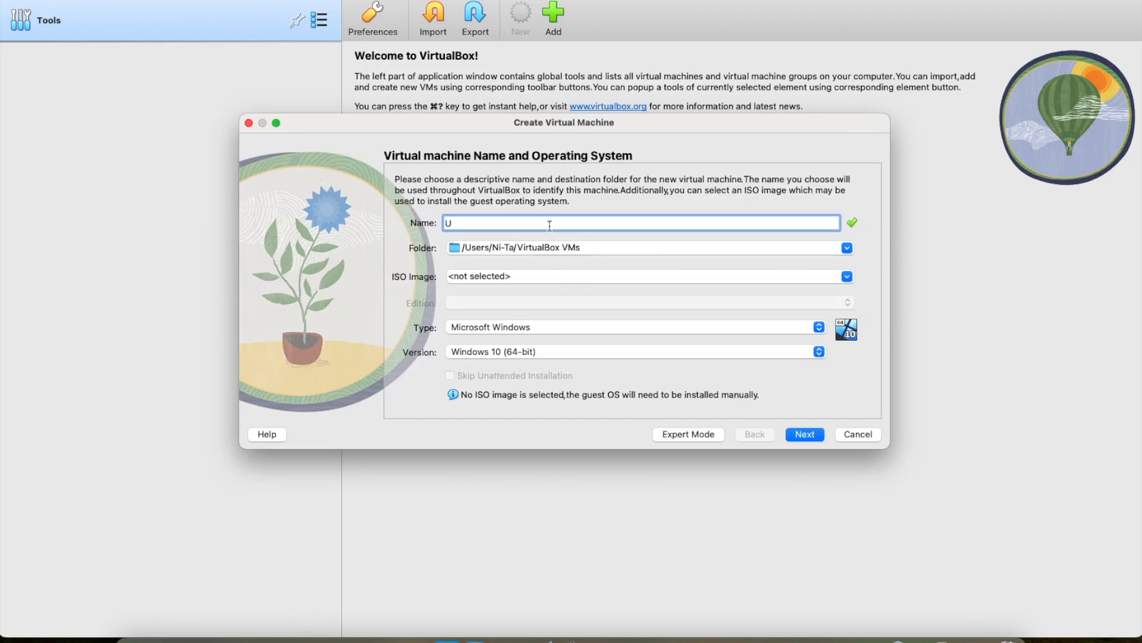
key("BackSpace")
key("BackSpace")
key("BackSpace")
key("BackSpace")
key("BackSpace")
key("BackSpace")
type("First_Ubuntu")
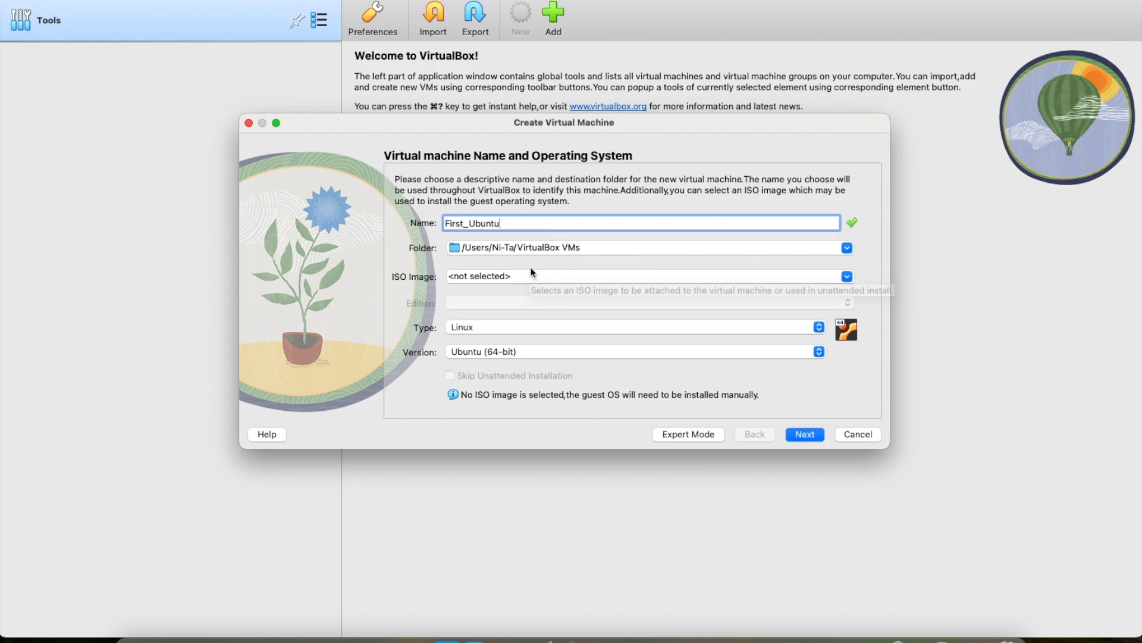
- Attach the ubuntu-22.04.3-desktop-amd64.iso image and continue to the unattended install setup
left_click(834, 277)
left_click(752, 307)
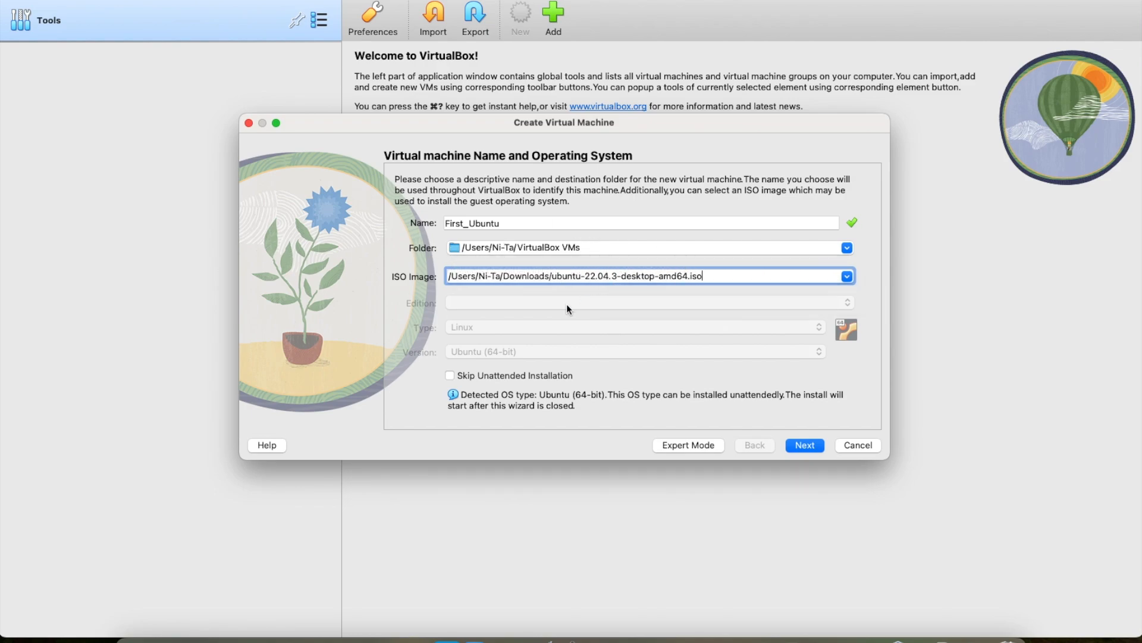
left_click(805, 445)
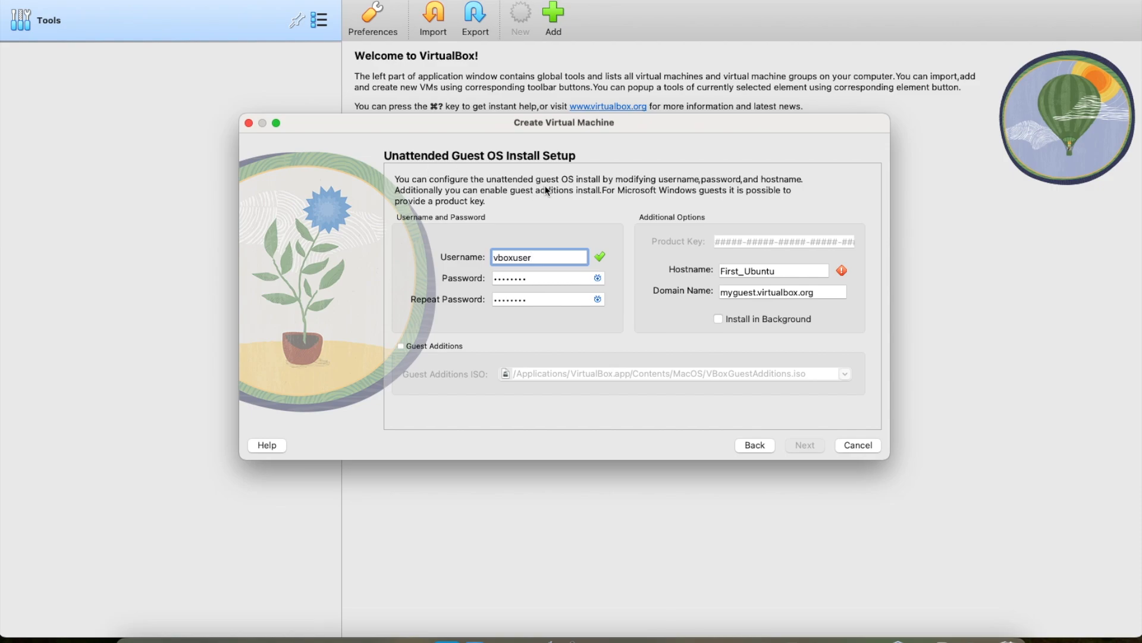
- Replace the default username vboxuser and enter a new password in both password fields
left_click(772, 272)
double_click(540, 257)
key("Tab")
left_click(596, 299)
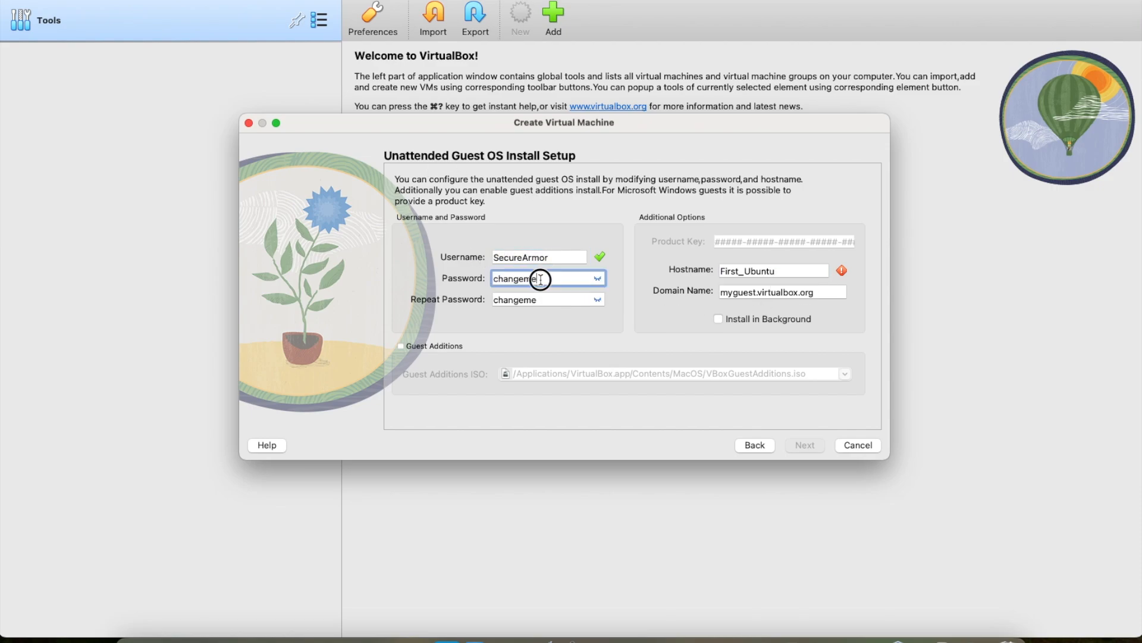
key("super+a")
key("super+c")
double_click(566, 303)
key("super+v")
key("Tab")
- Change the hostname to First-Ubuntu and continue to the hardware settings
left_click(767, 272)
left_click(745, 274)
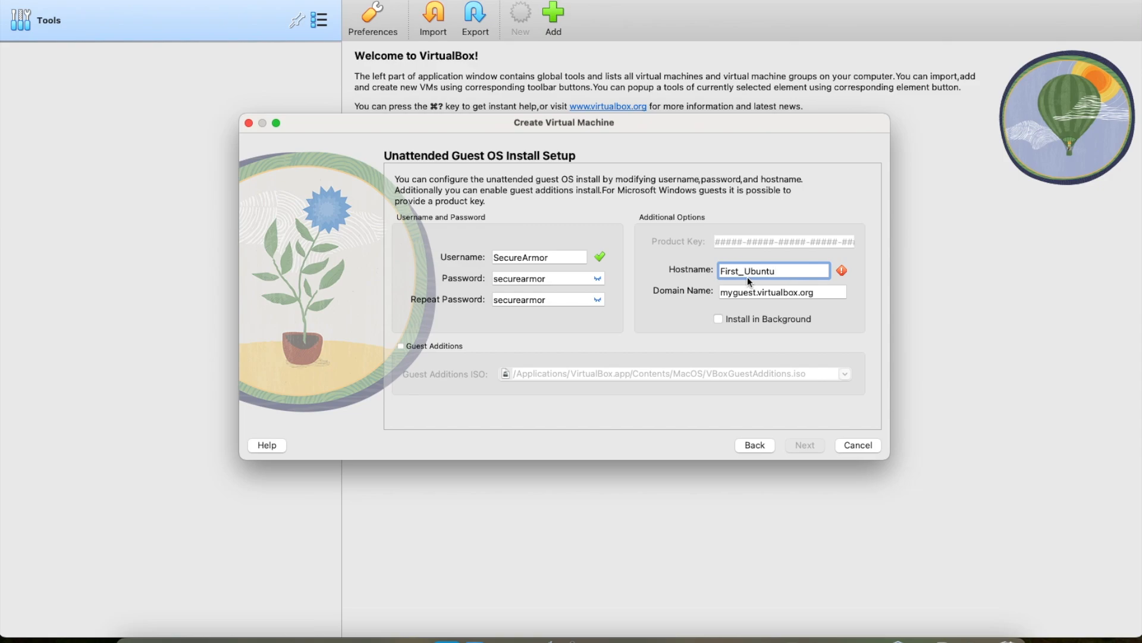
key("BackSpace")
type("-")
left_click(803, 446)
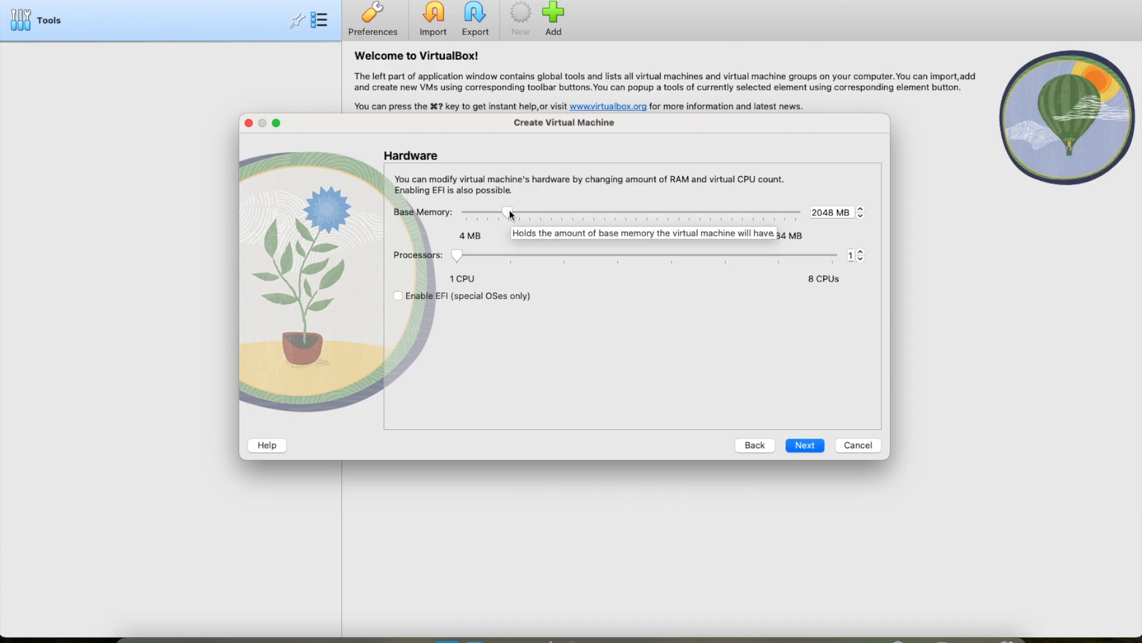
- Give the machine 4096 MB base memory and 2 processors
left_click_drag(510, 211, 549, 213)
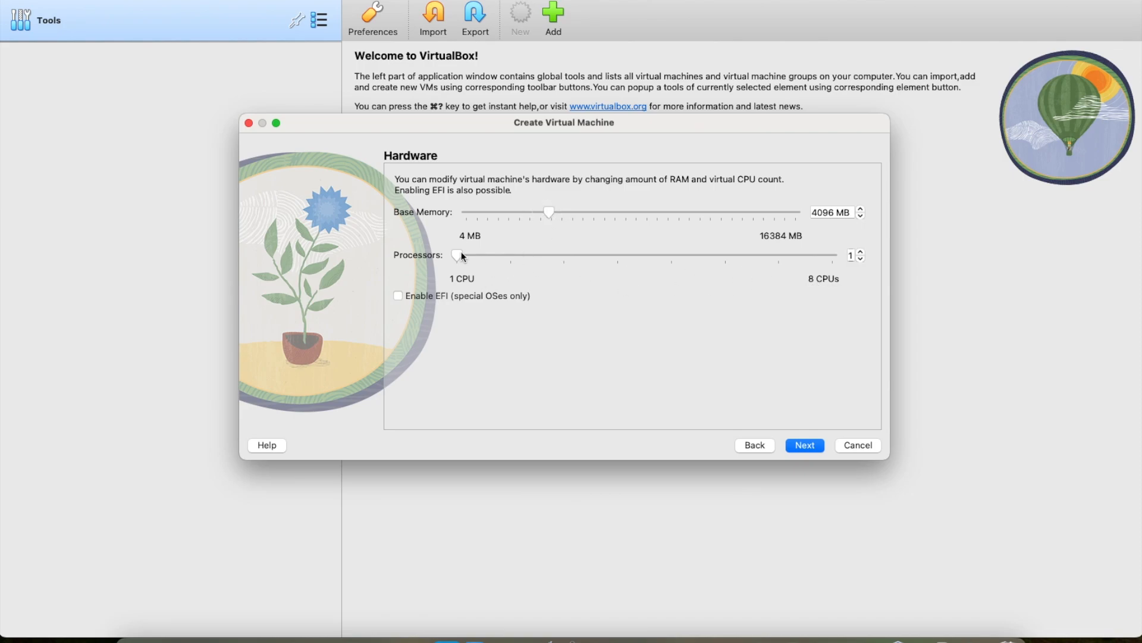
left_click_drag(459, 255, 515, 255)
left_click(804, 445)
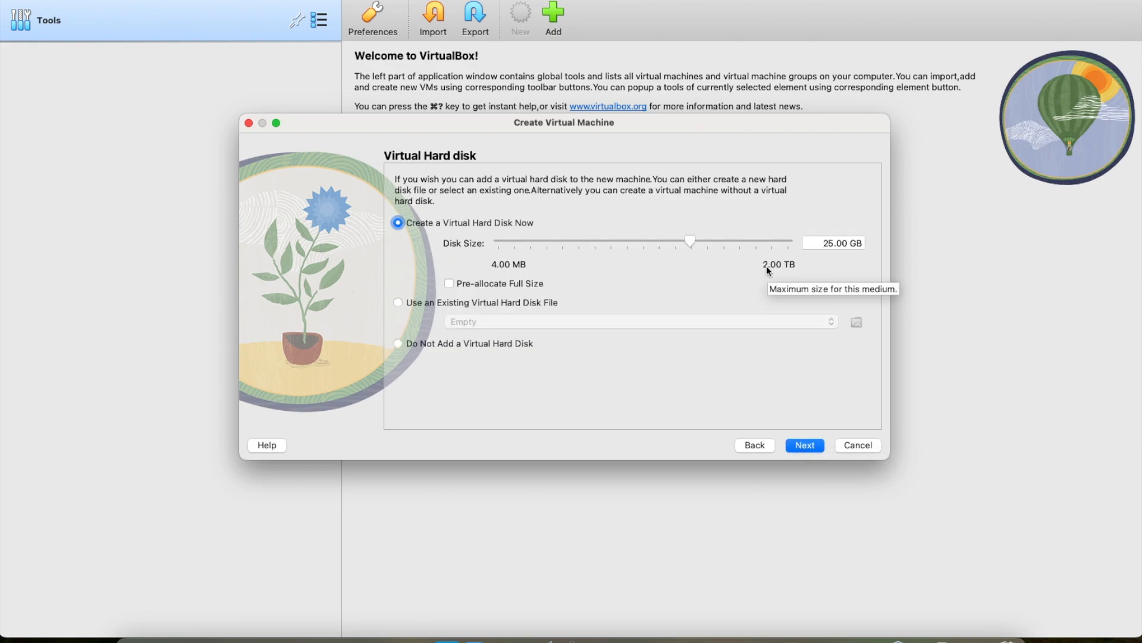
- Set the virtual disk size to 60 GB and finish creating First_Ubuntu
double_click(820, 243)
type("60")
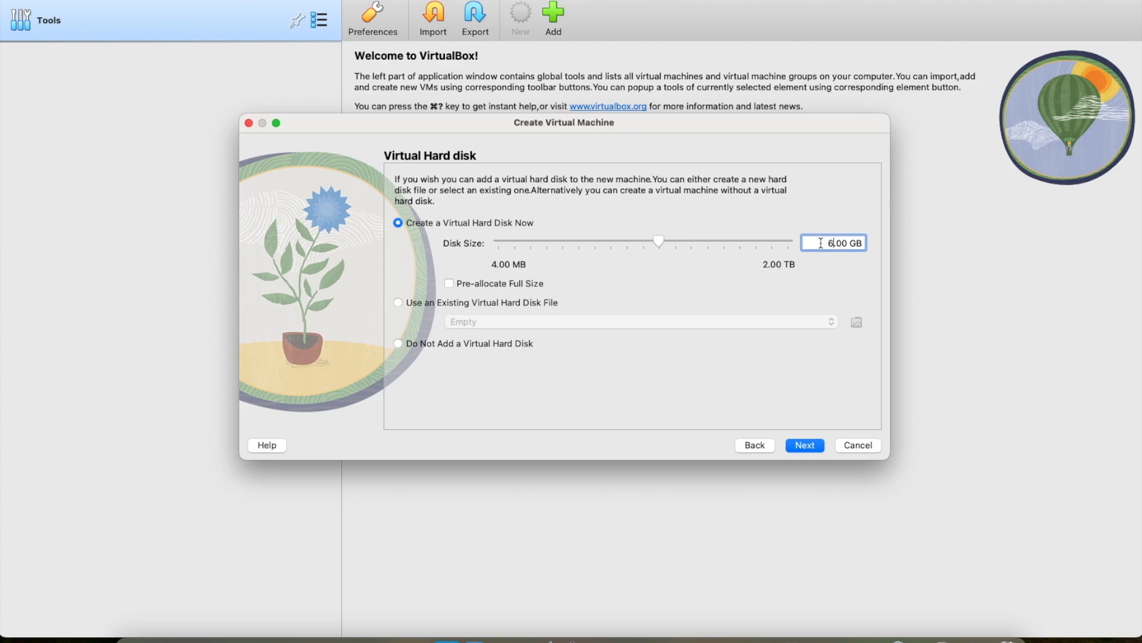
key("Return")
scroll(719, 369, "down", 3)
key("Return")
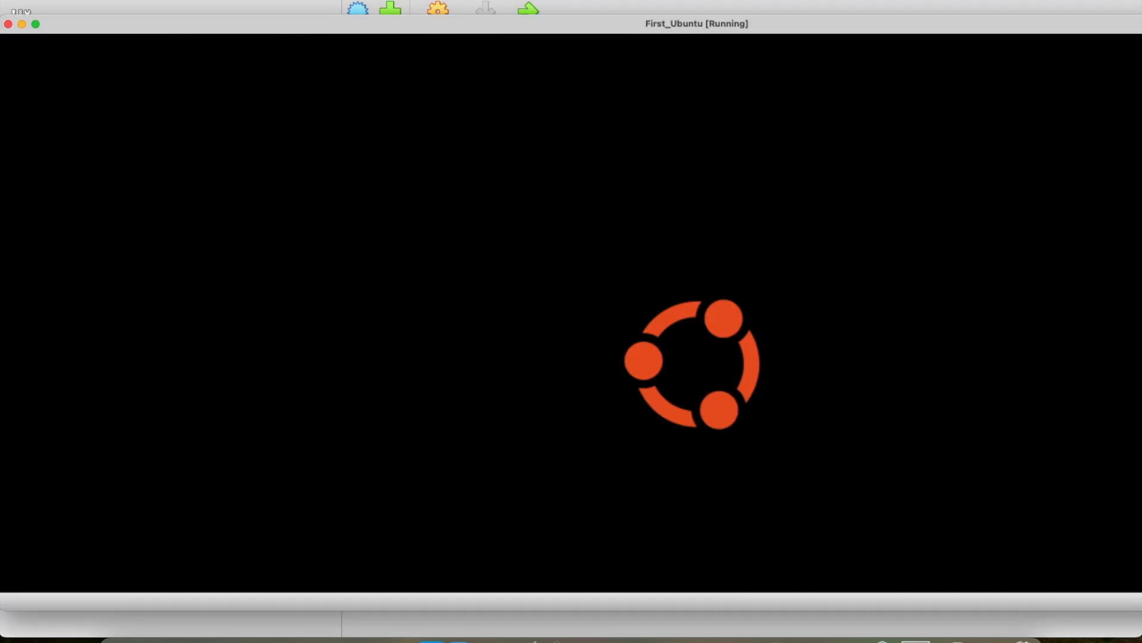
- Show the running machine full screen, then return it to a window
left_click(36, 24)
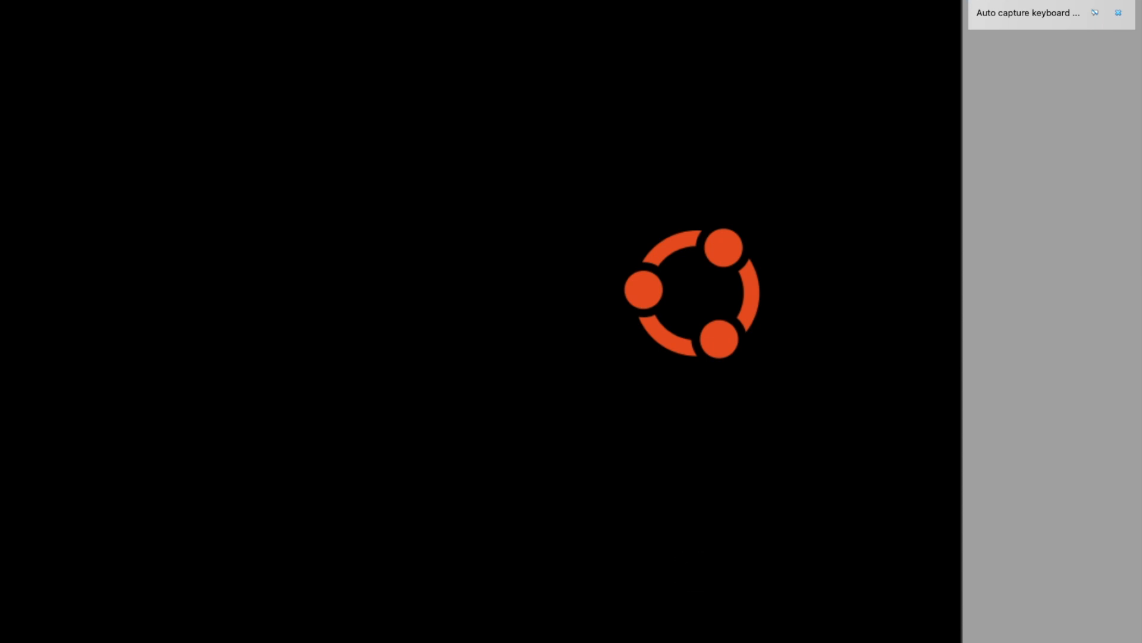
left_click(157, 2)
mouse_move(193, 102)
left_click(381, 152)
left_click(36, 1)
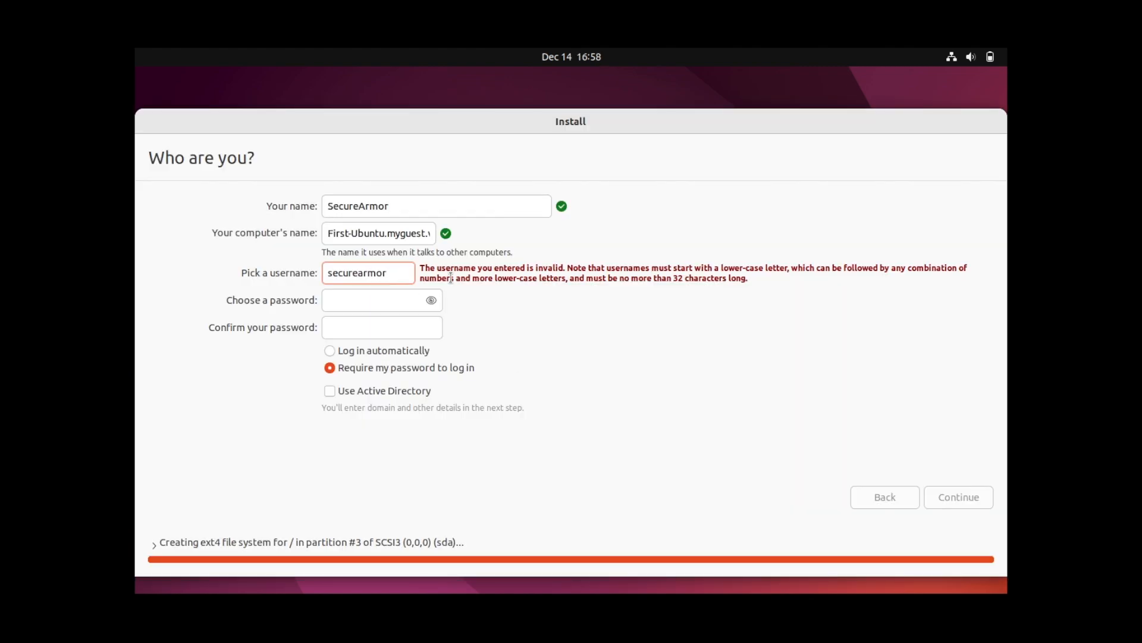
- Fill in the installer's password and confirmation fields and continue the installation
key("Tab")
left_click(569, 301)
key("Tab")
left_click(817, 497)
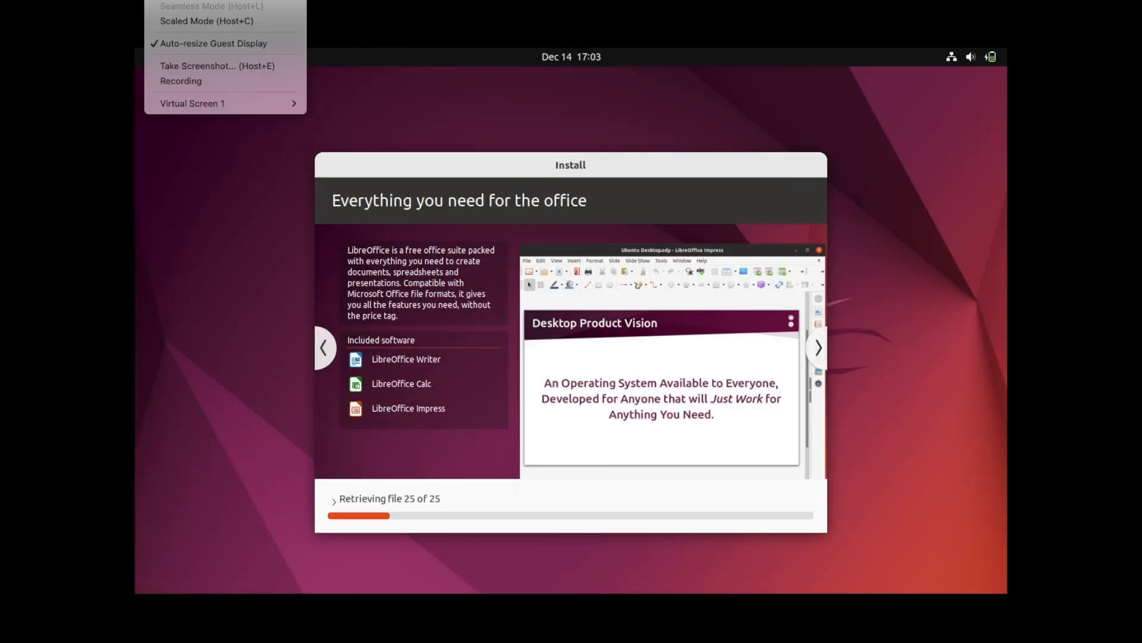
- Scale the guest display to 125% in scaled mode and show it full screen
mouse_move(238, 104)
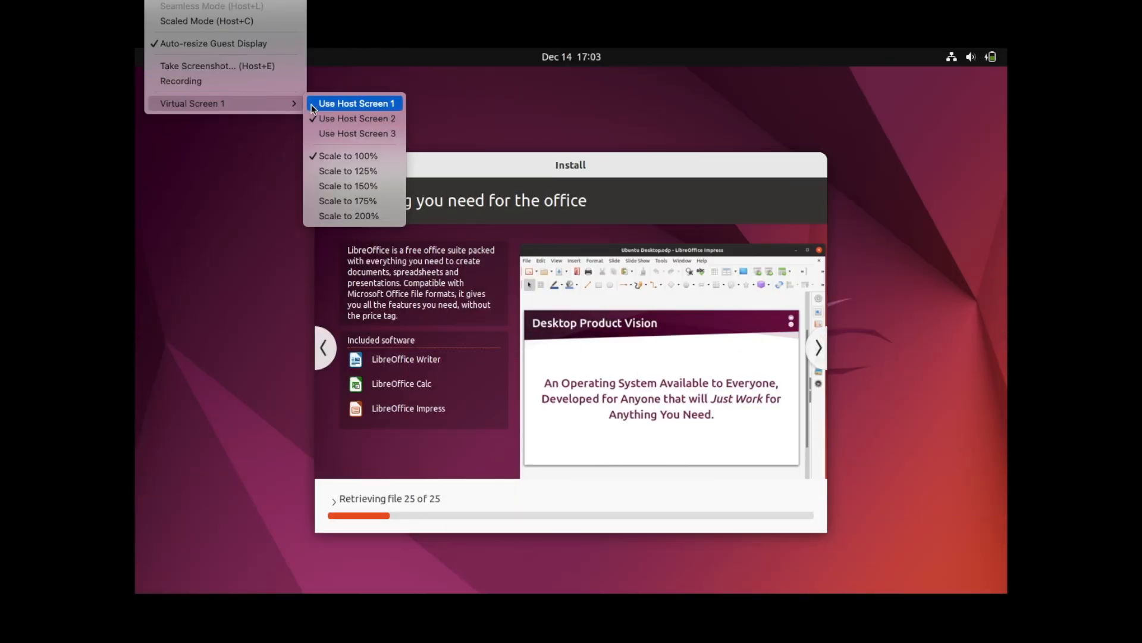
left_click(324, 173)
left_click(157, 0)
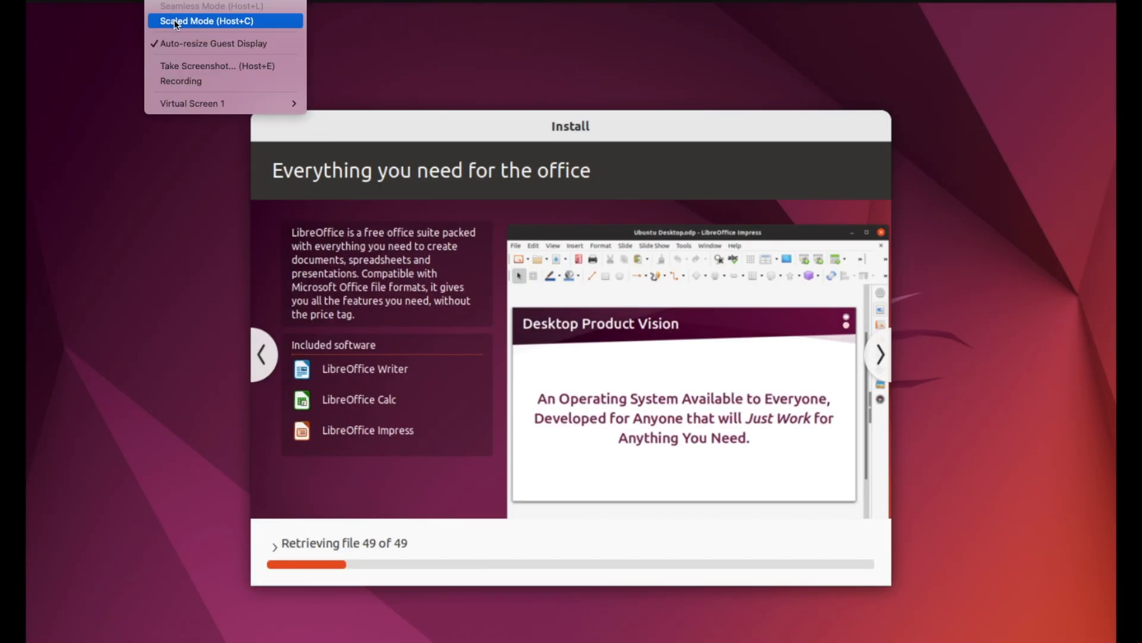
left_click(207, 21)
left_click(601, 439)
left_click(391, 135)
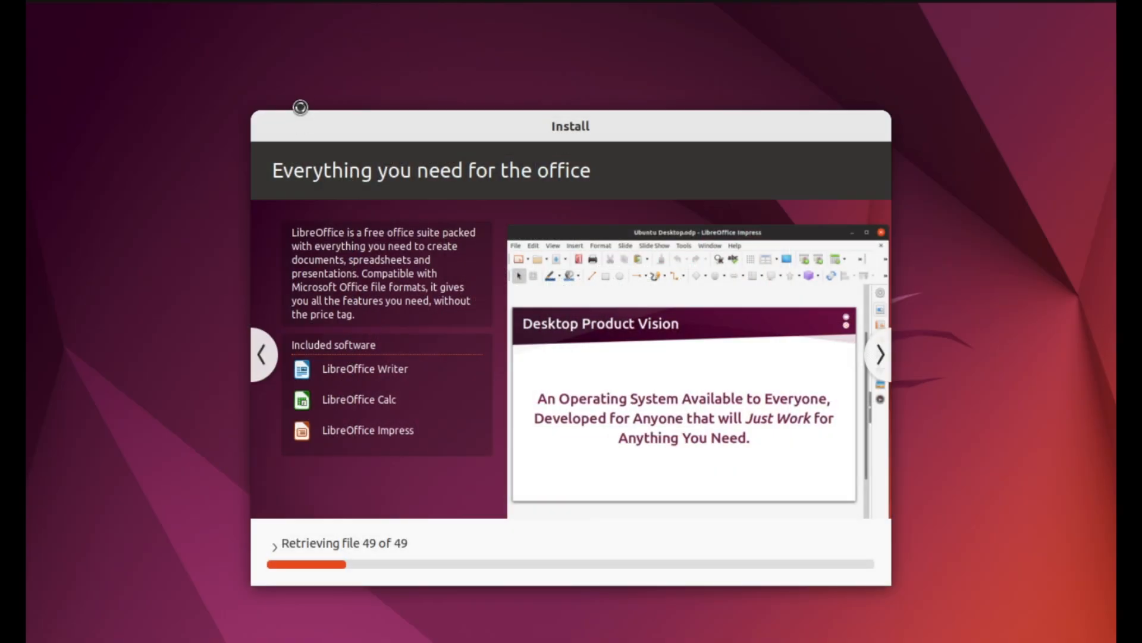
left_click(266, 356)
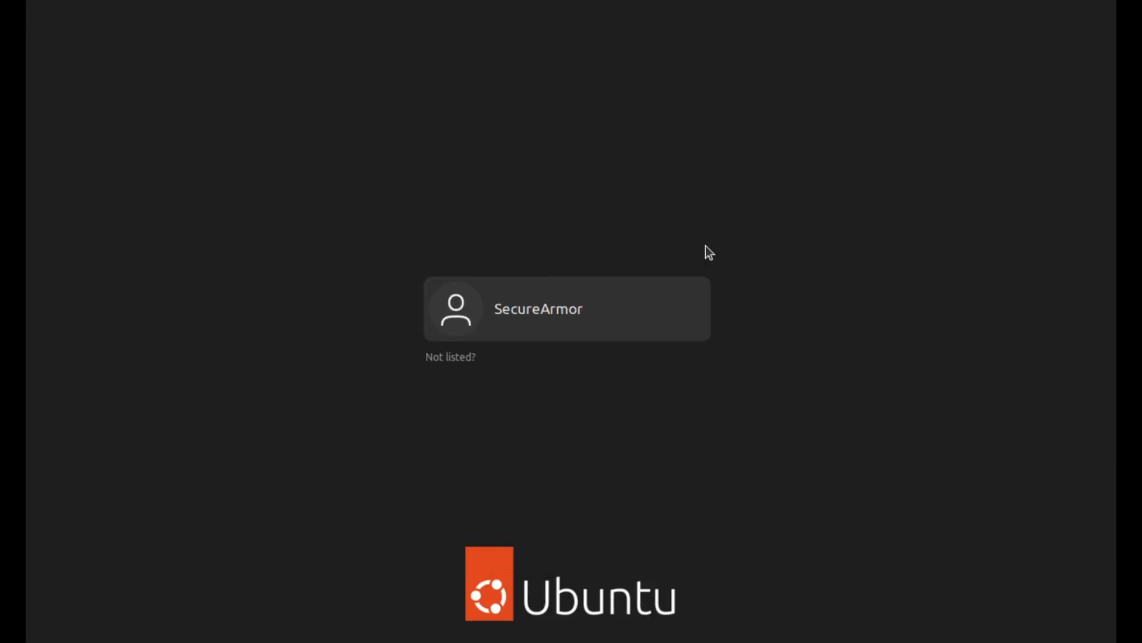
- Log in as the created user, skip online accounts and close the welcome wizard
left_click(569, 316)
type("***********")
key("Return")
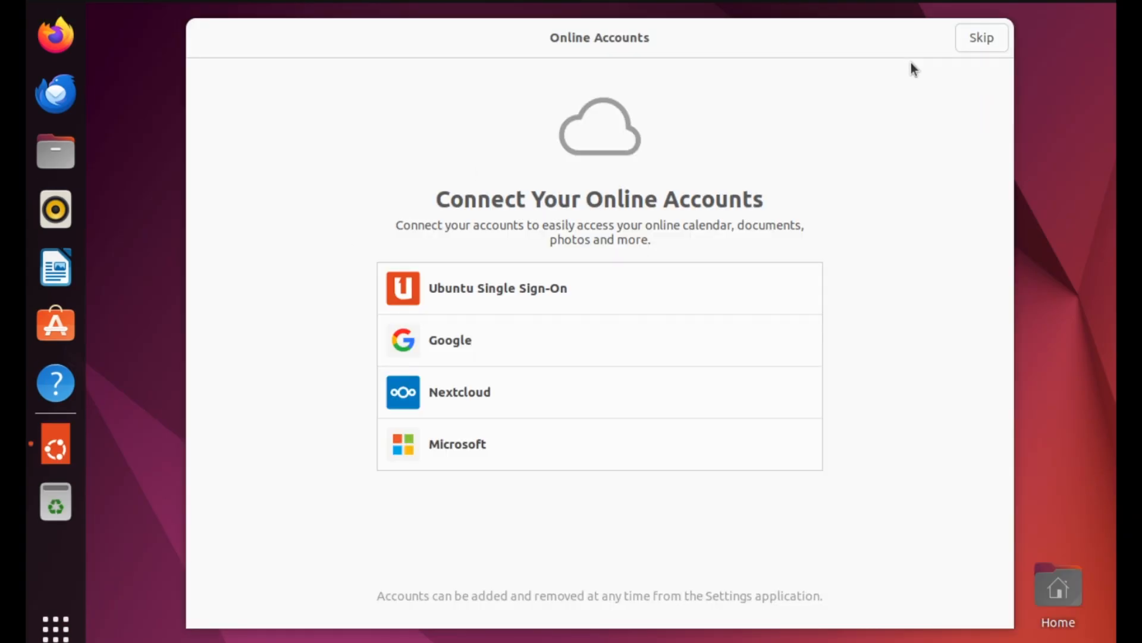
left_click(979, 39)
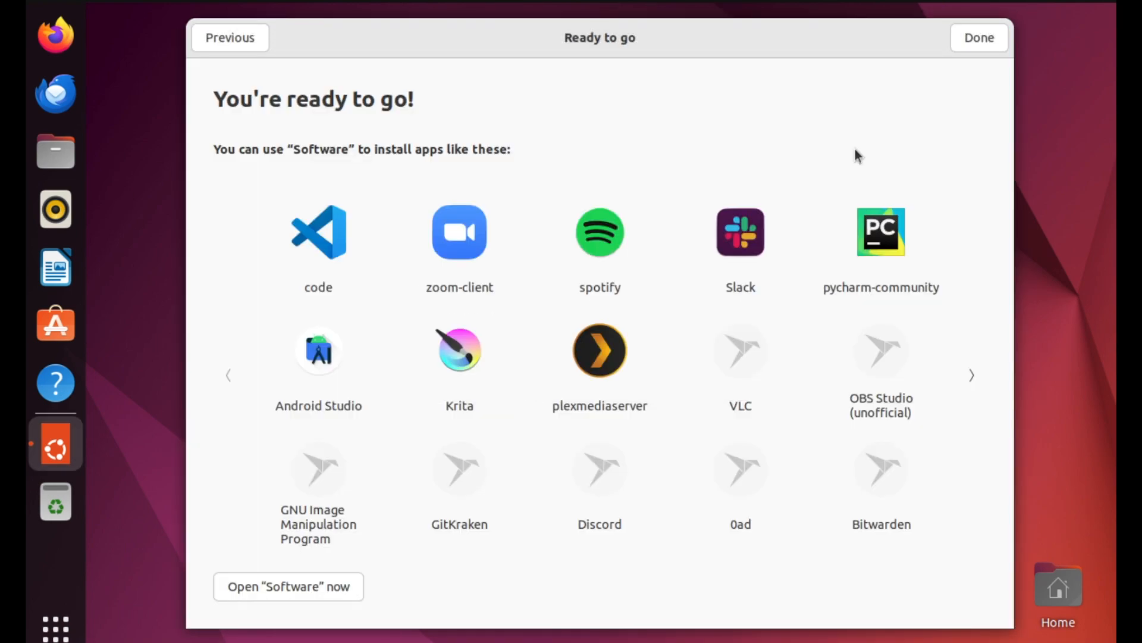
left_click(978, 38)
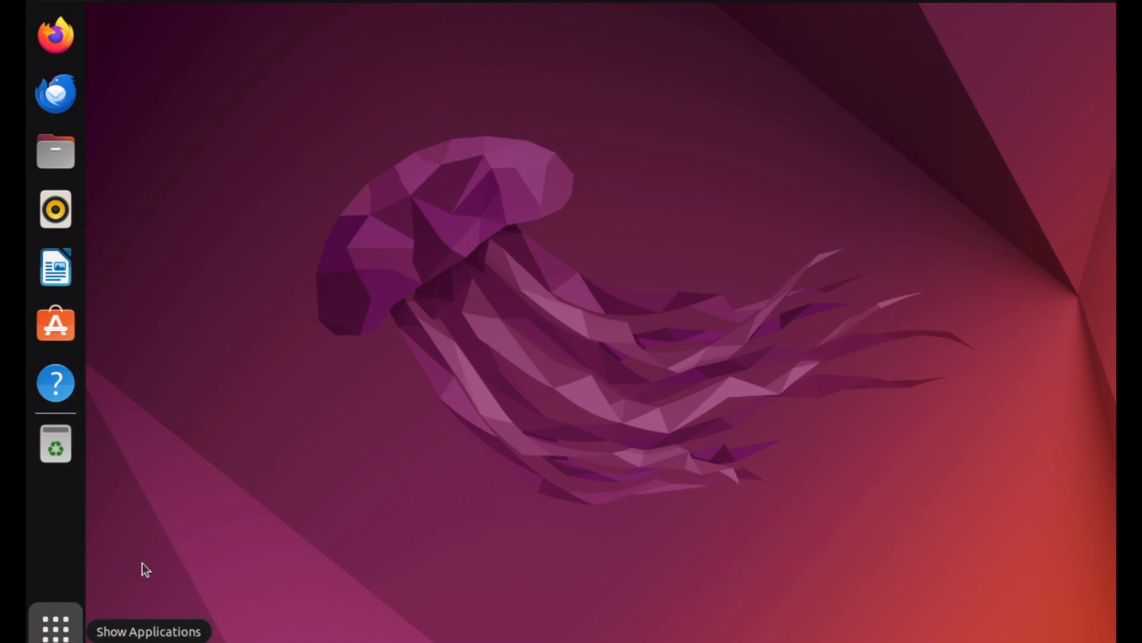
- Open Terminal from Show Applications and run whoami
left_click(56, 627)
scroll(665, 618, "down", 1)
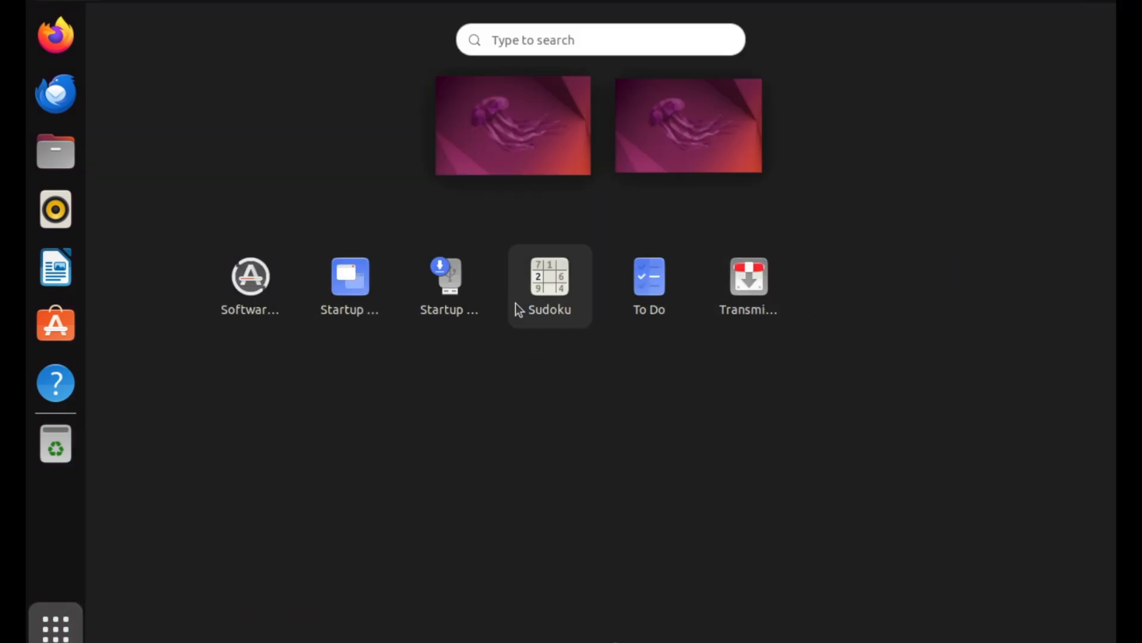
scroll(515, 302, "up", 1)
left_click(648, 400)
type("whoami")
key("Return")
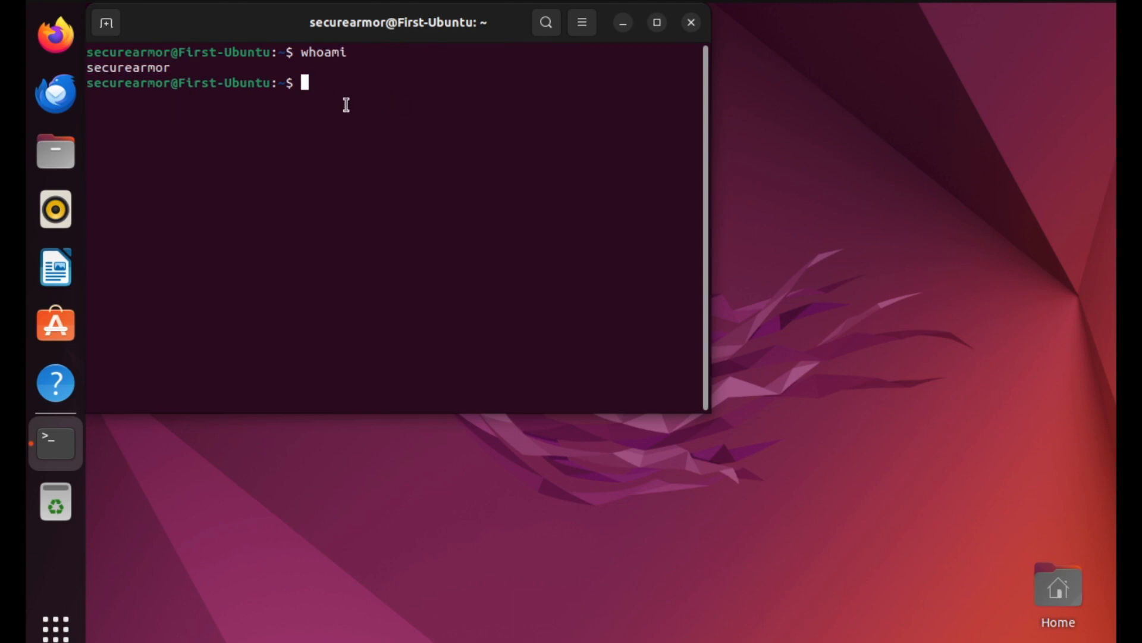